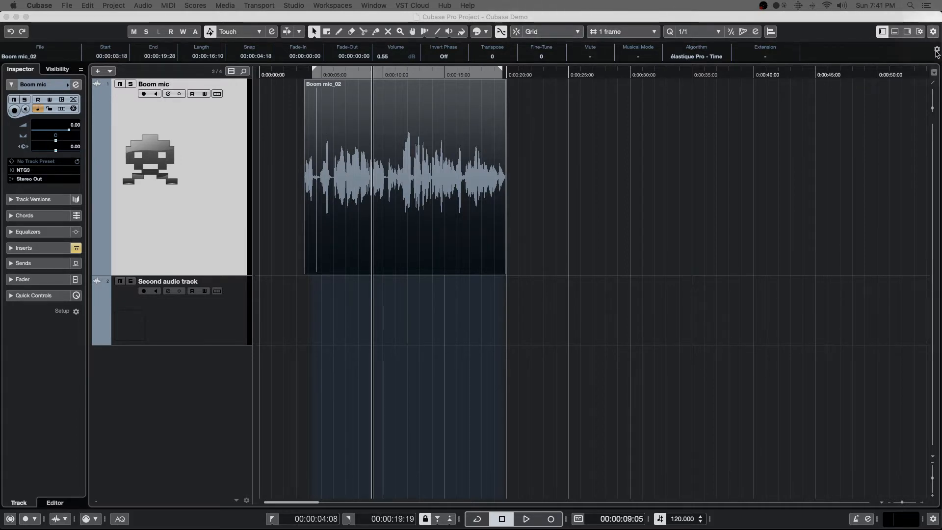
right_click(922, 25)
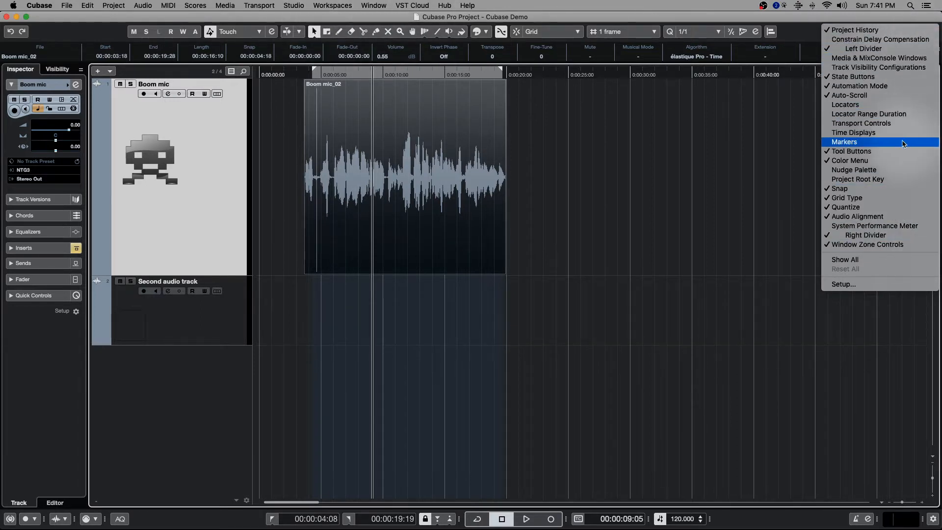
left_click(892, 19)
left_click(930, 31)
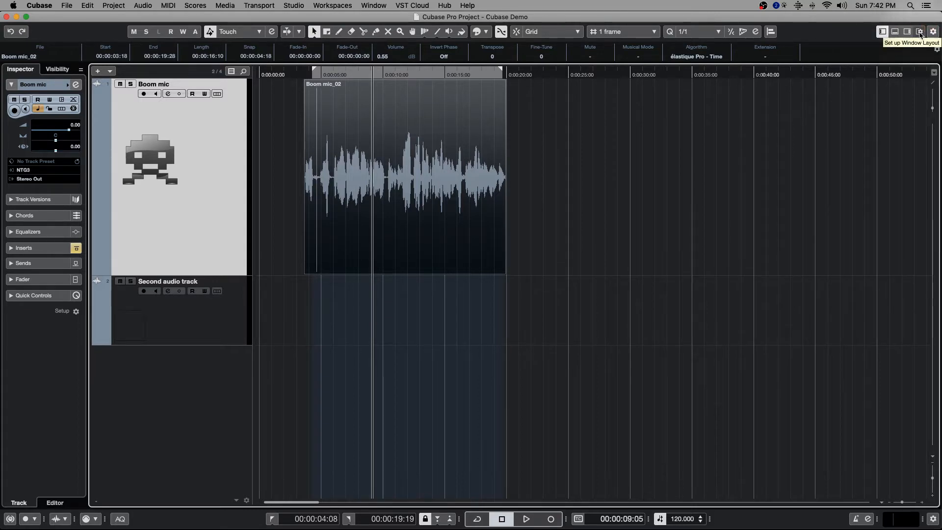
left_click(919, 32)
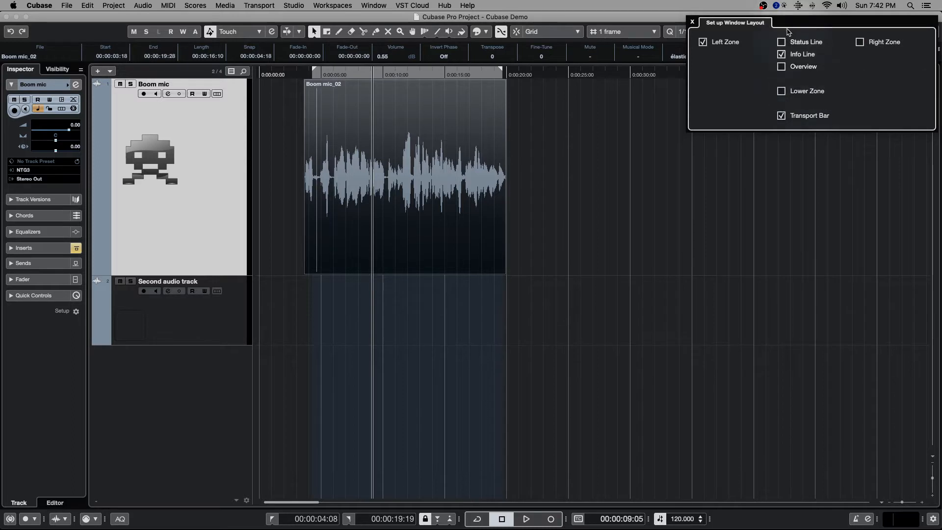
left_click(711, 179)
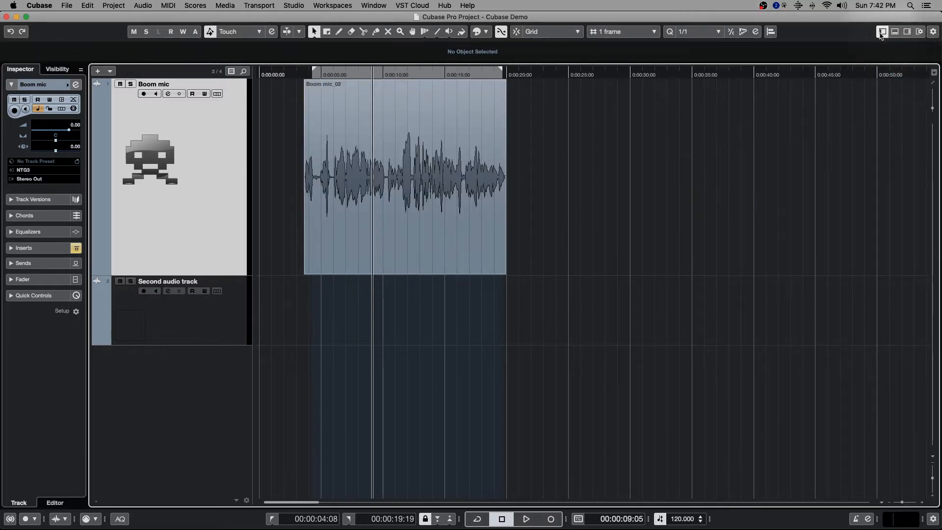
Show the status line and the overview line in the project window layout
left_click(920, 32)
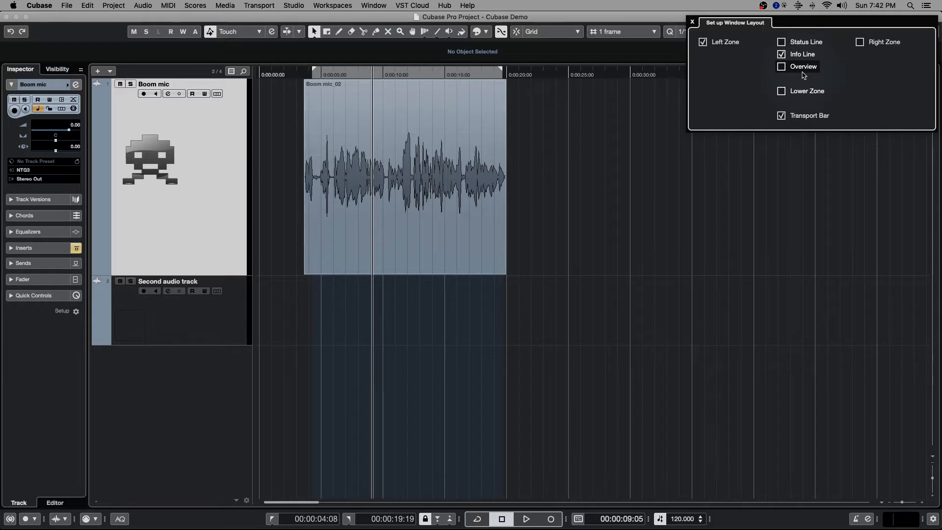
left_click(803, 42)
left_click(795, 68)
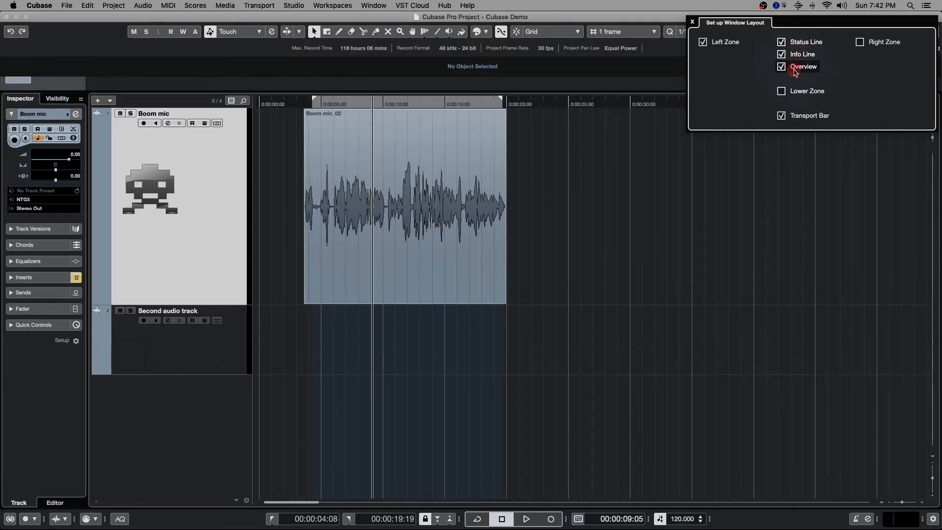
left_click(824, 237)
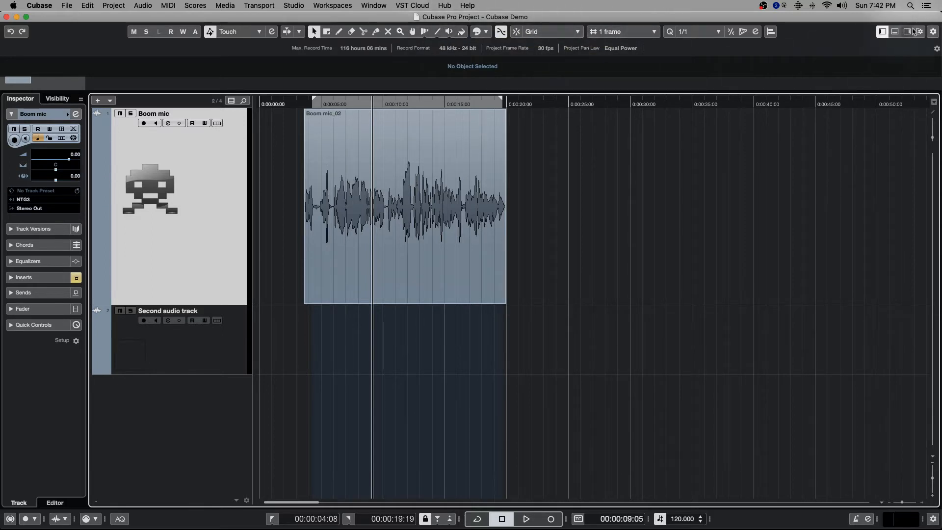
Hide the status line in the project window layout
left_click(916, 31)
left_click(802, 43)
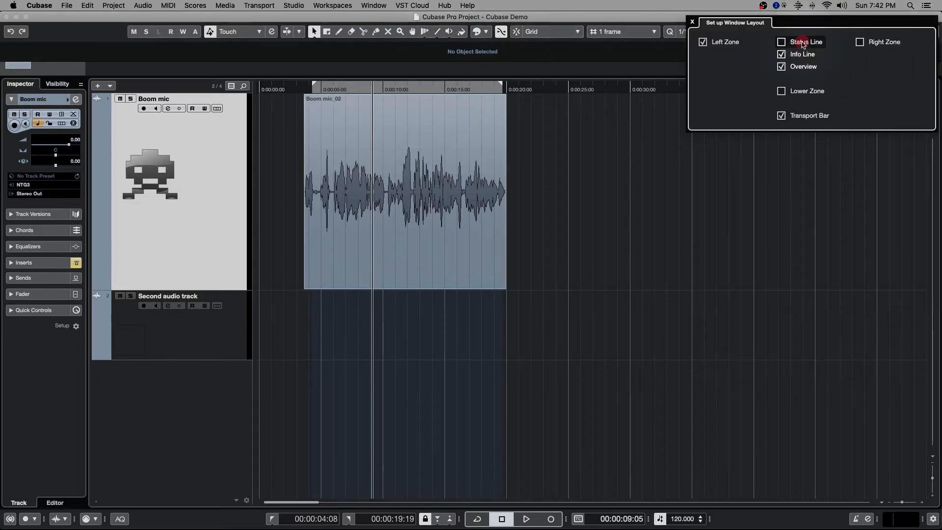
left_click(740, 171)
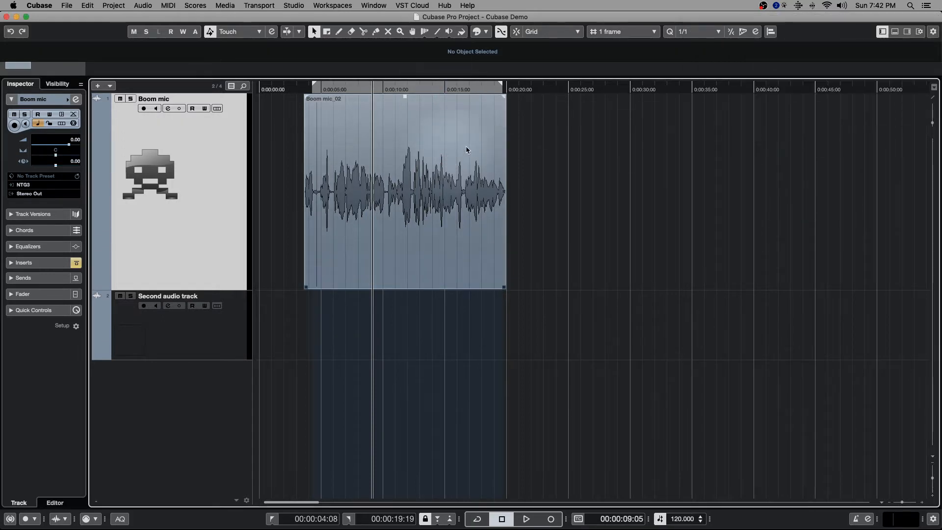
Use the overview line to view a short section of the Boom mic recording, and widen the visible range to over five minutes
left_click(22, 67)
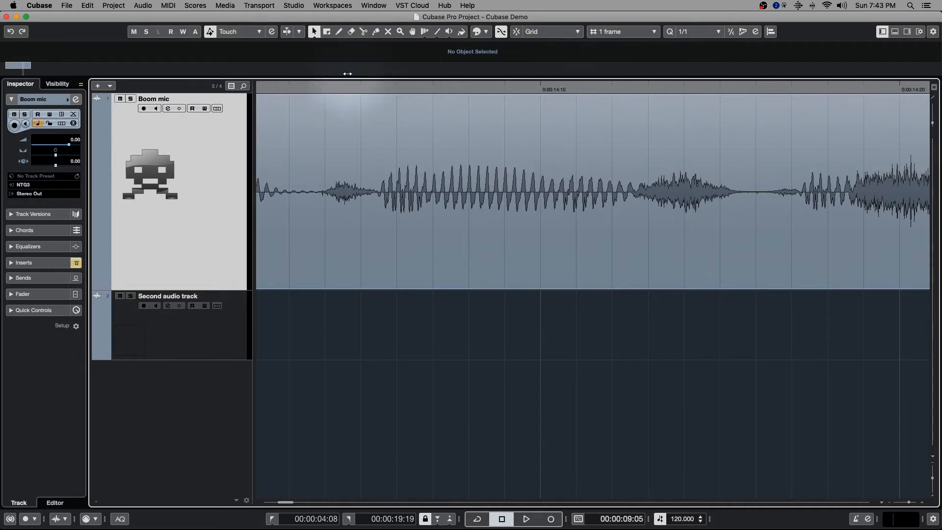
left_click_drag(19, 65, 551, 87)
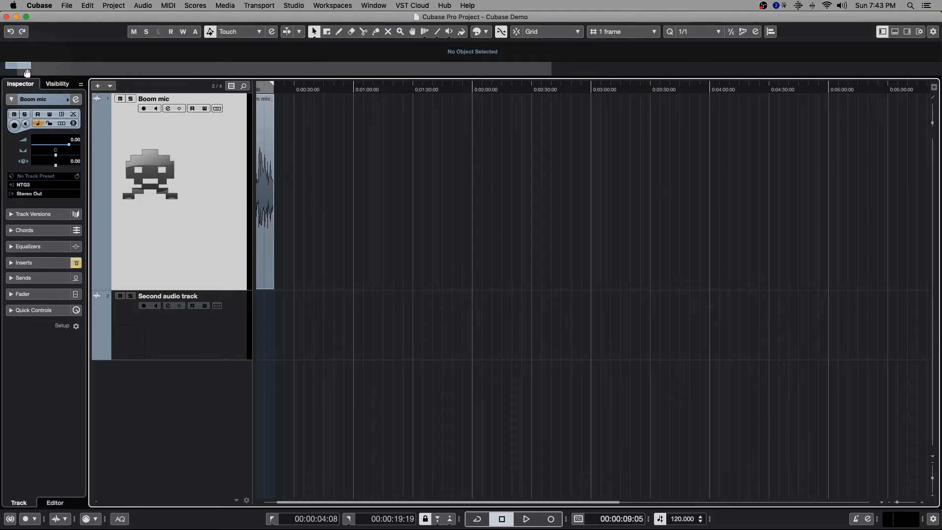
scroll(399, 181, "left", 2)
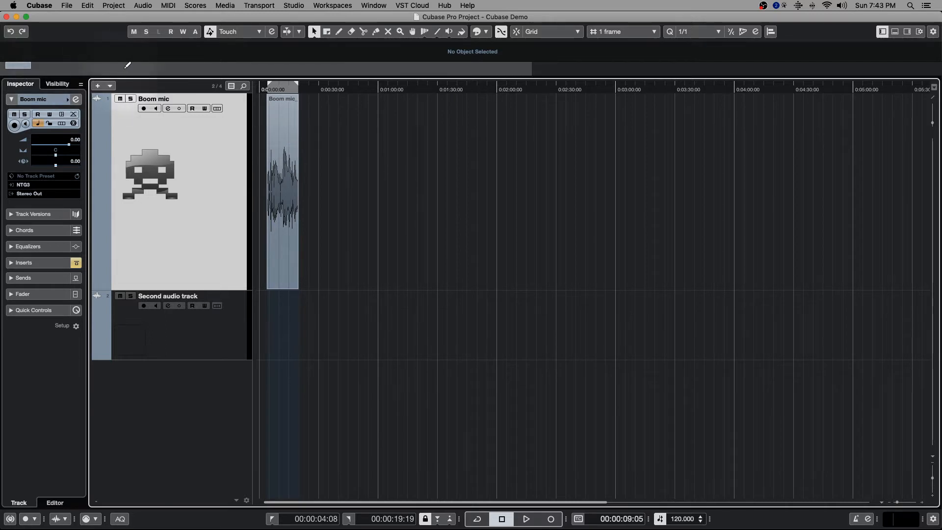
Hide the overview line in the project window layout
left_click(919, 31)
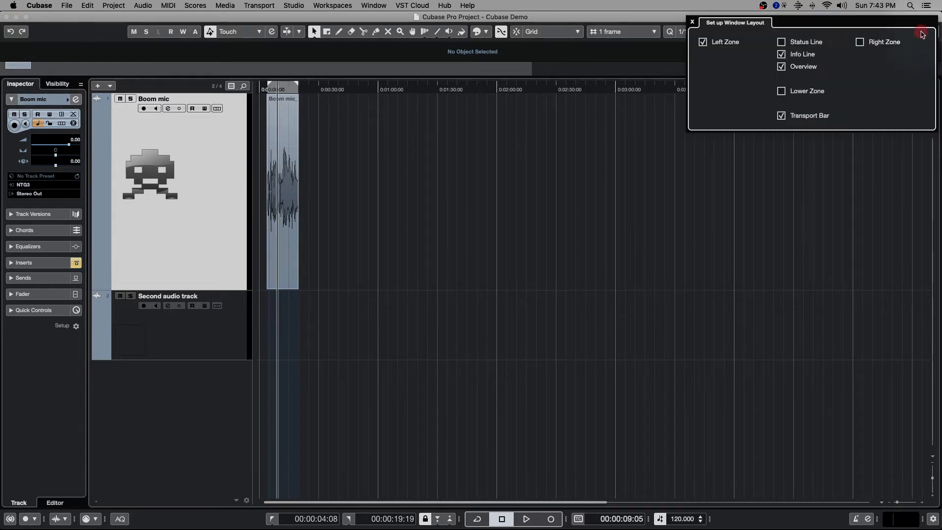
left_click(798, 68)
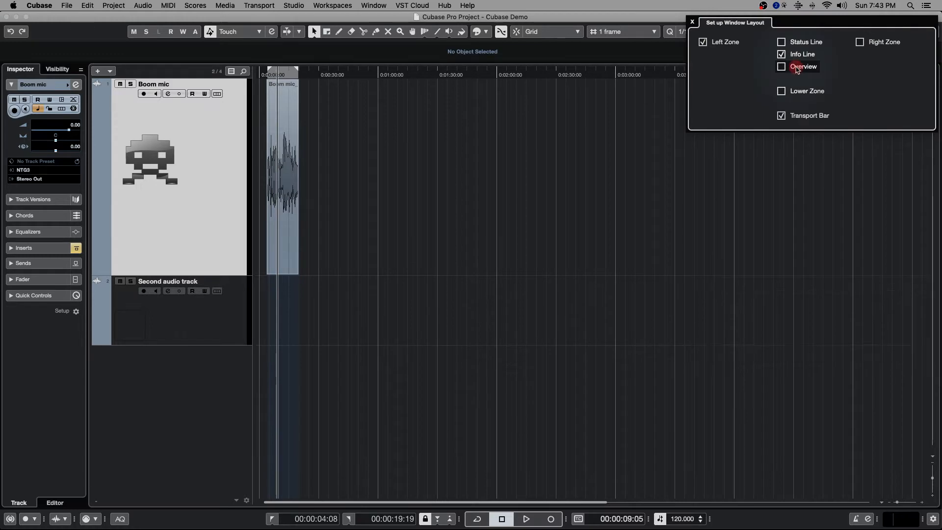
Move the Boom mic_02 clip slightly to the right on its track so it starts at about 00:00:04:11
scroll(278, 140, "up", 8)
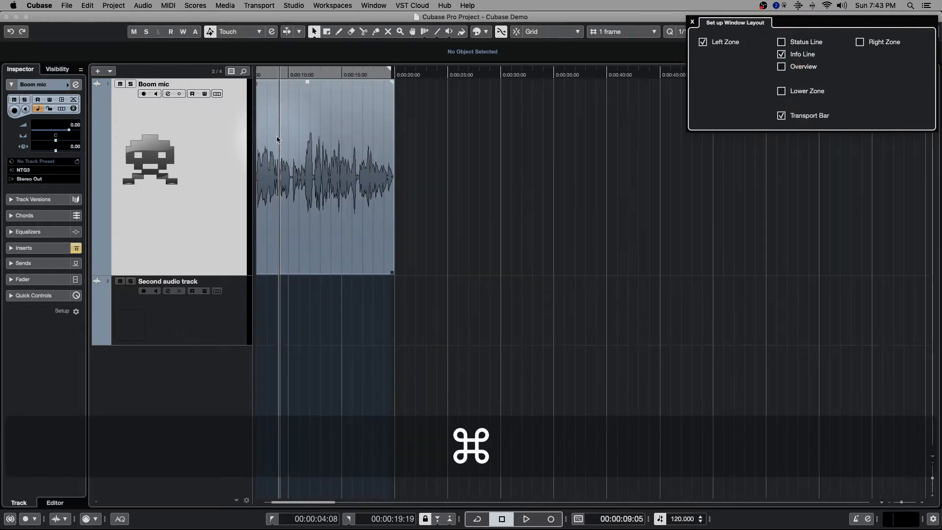
scroll(286, 140, "left", 3)
left_click(408, 132)
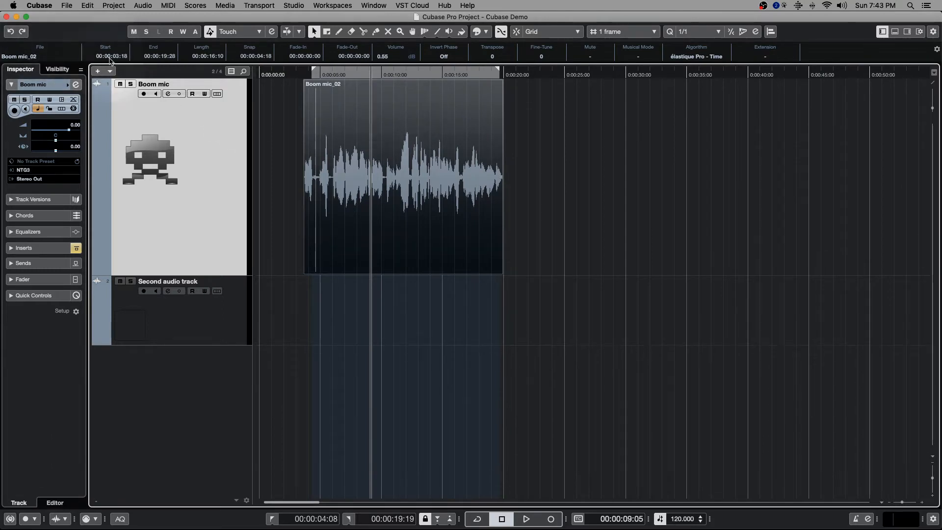
mouse_move(381, 108)
left_mouse_down()
mouse_move(361, 112)
mouse_move(373, 112)
left_mouse_up()
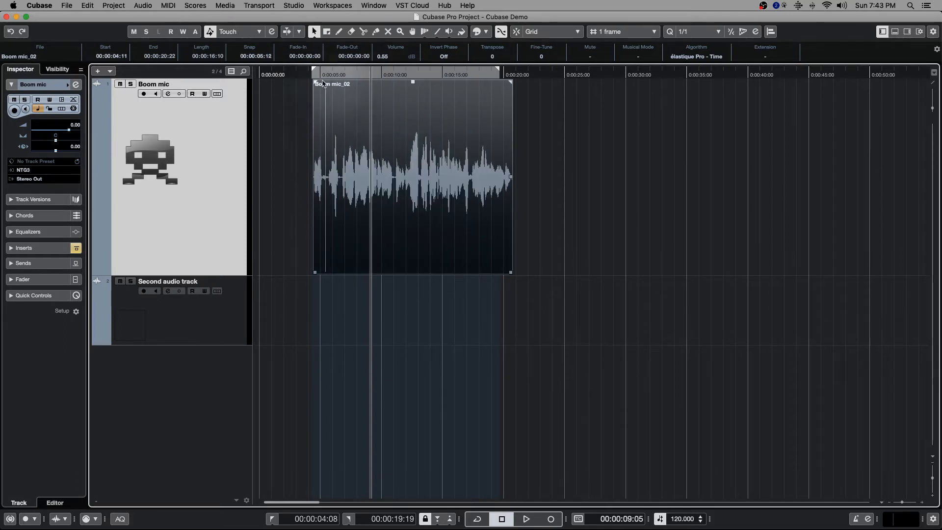
Rename the selected clip in the info line with the speaker's first name in possessive form followed by "voice"
left_click(49, 57)
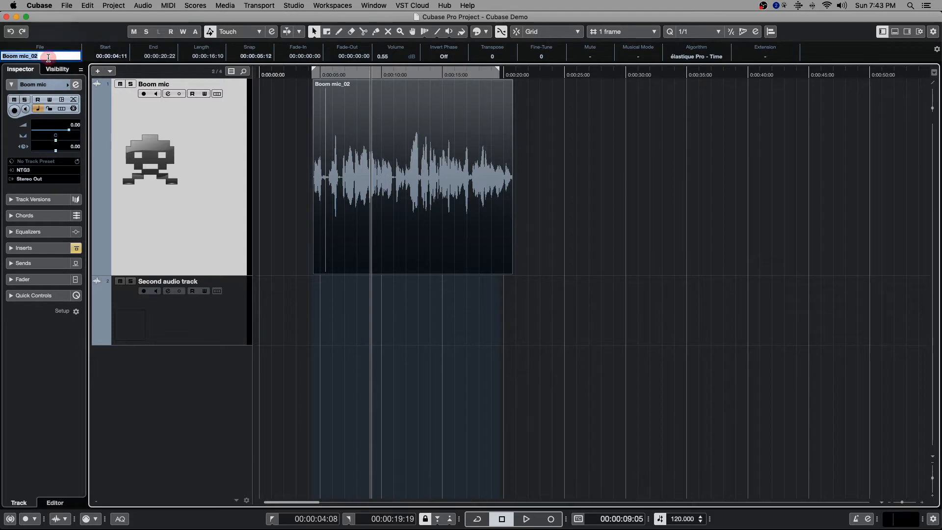
type("Jozua's")
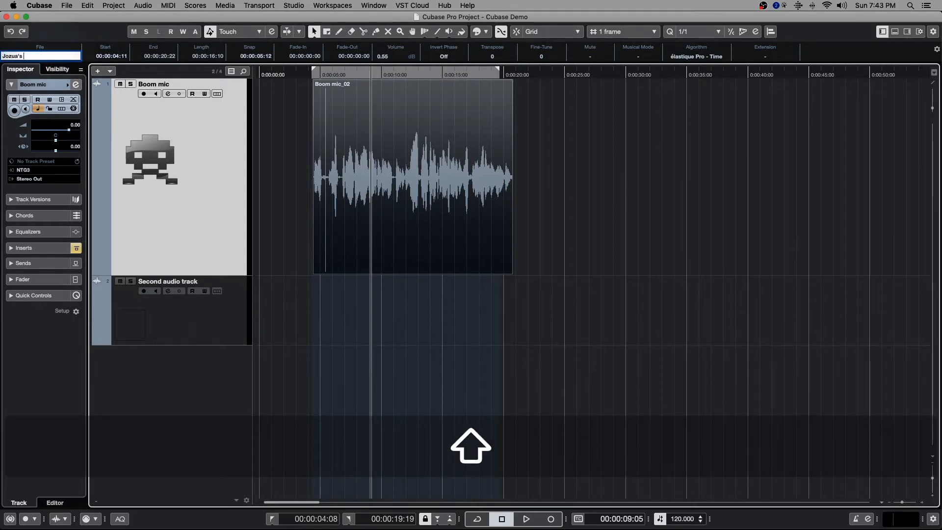
type(" voice")
key("Return")
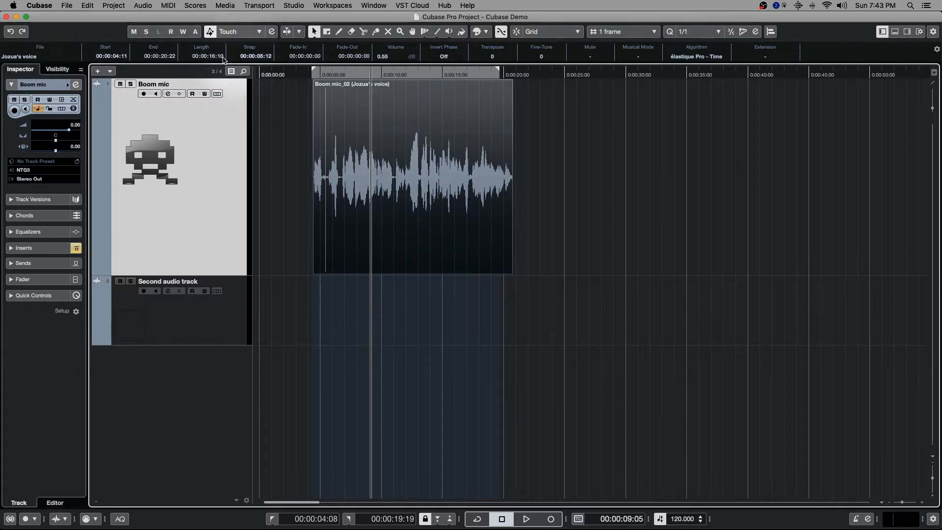
Move the clip to start at about 00:00:07:20 and try to set its start time to 00:00:12:36
left_click(382, 151)
left_click_drag(382, 150, 415, 155)
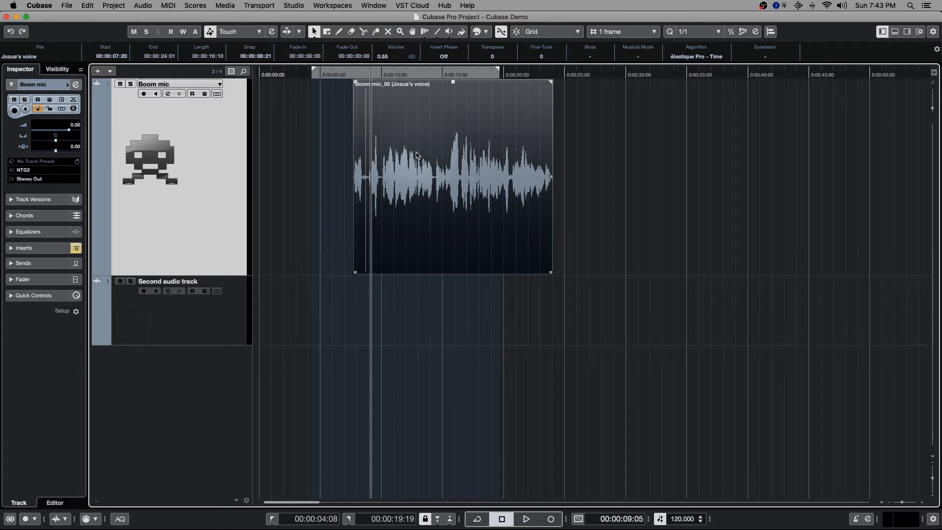
left_click(117, 55)
type("12:")
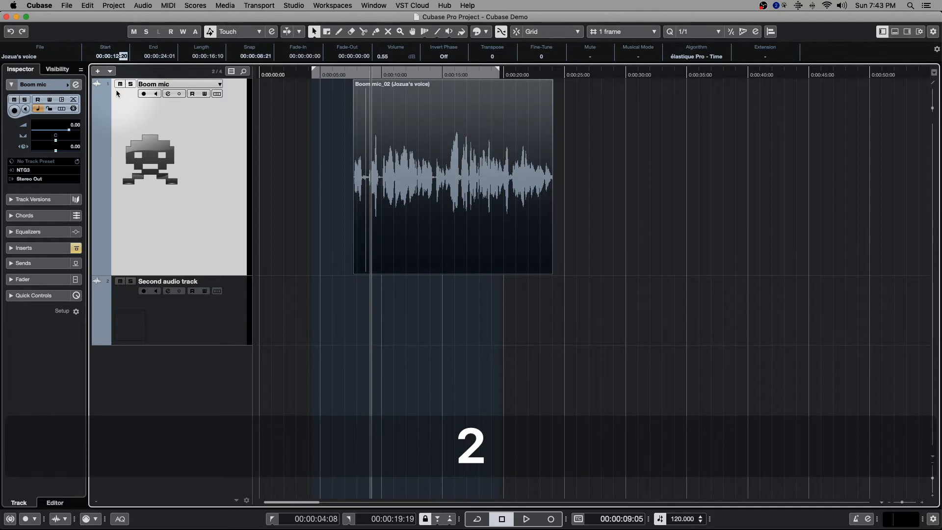
type("36")
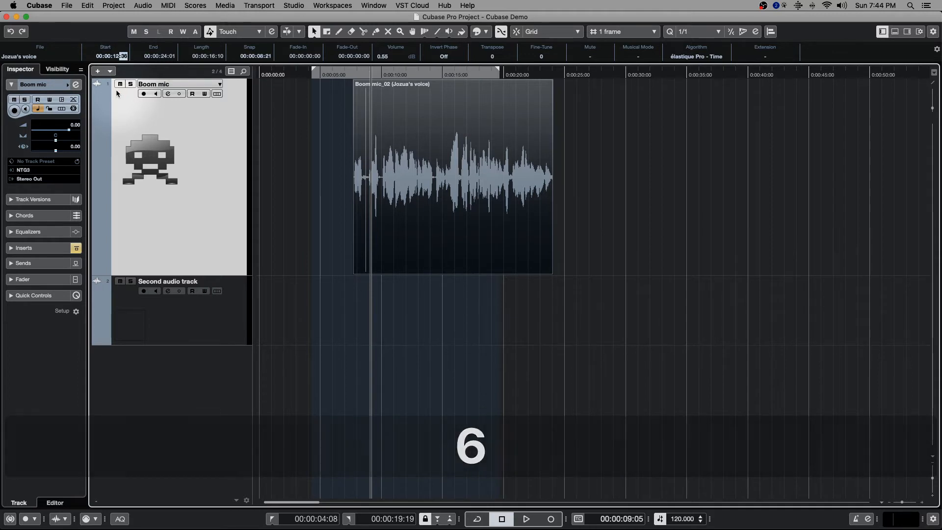
Set the clip's start time to 00:00:12:03 in the info line
double_click(128, 57)
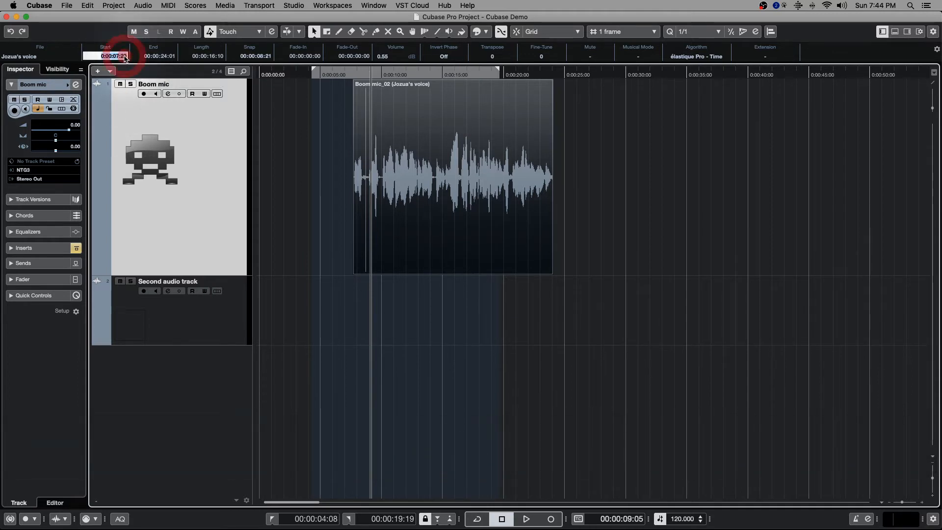
left_click(117, 57)
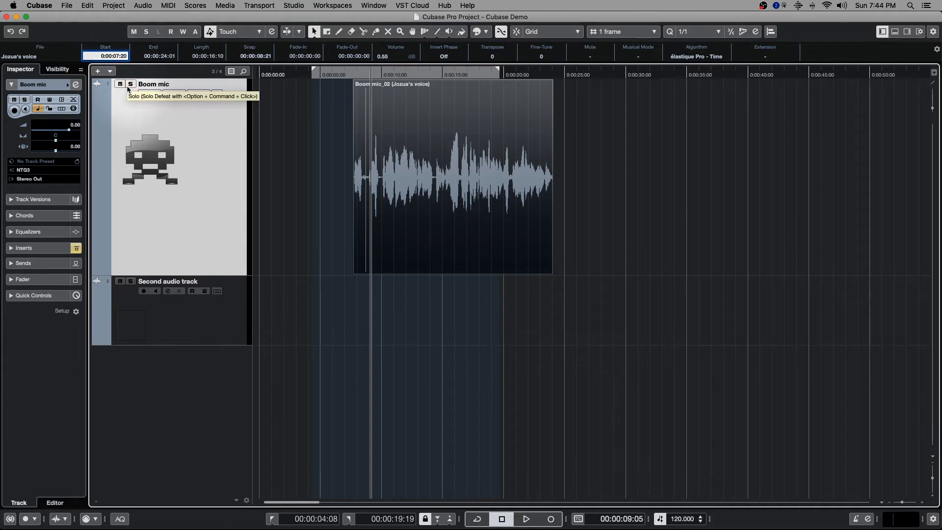
key("Right")
key("BackSpace")
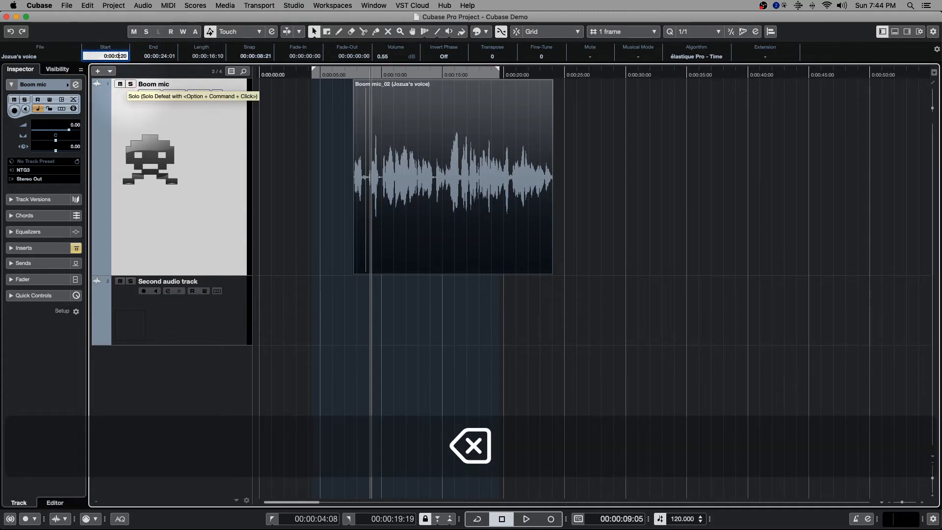
type("12")
key("Right")
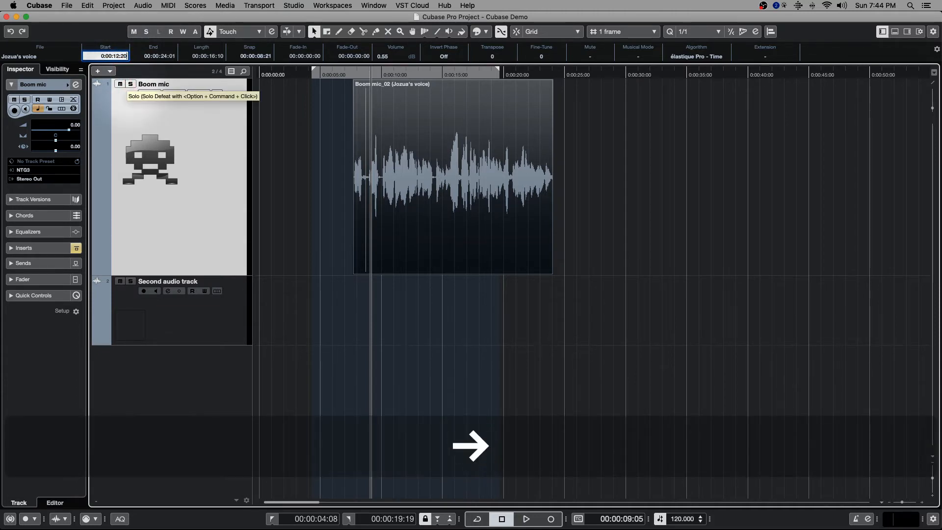
key("BackSpace")
type("03")
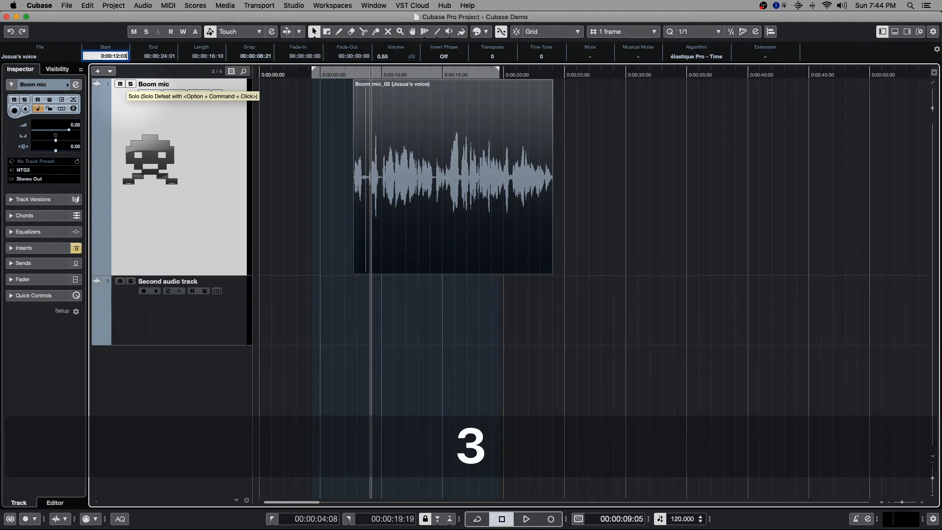
key("Return")
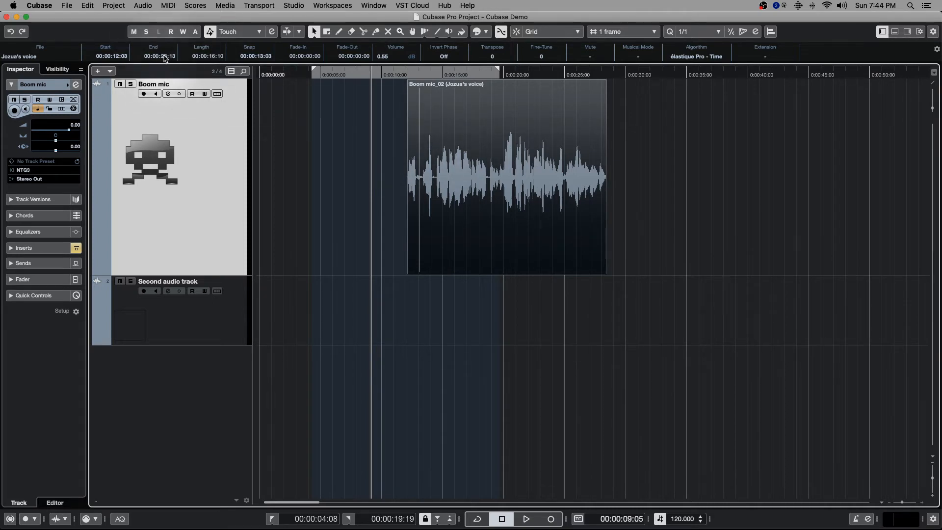
Trim the clip's end to about 00:00:27:12 and adjust its volume with the clip's volume handle to about 0.04 dB
left_click_drag(603, 271, 645, 270)
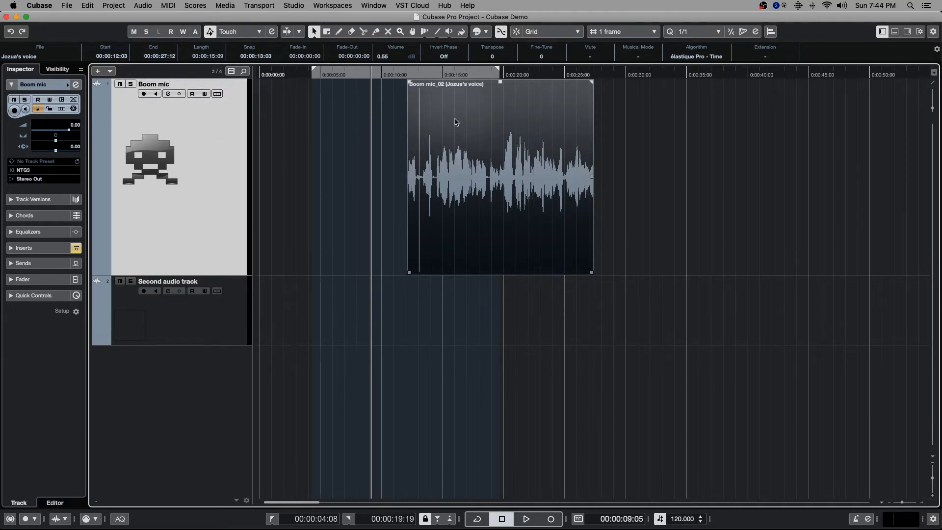
left_click(505, 141)
left_click(316, 113)
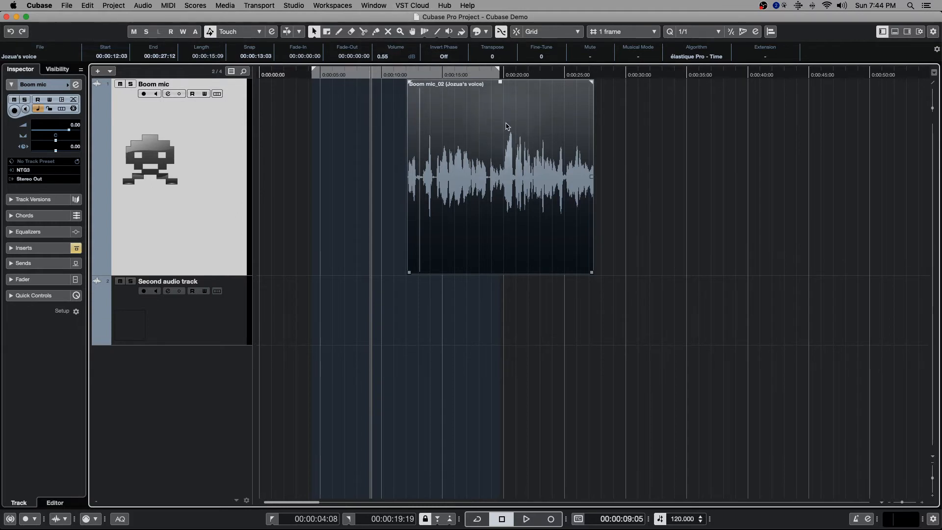
left_click_drag(500, 82, 502, 98)
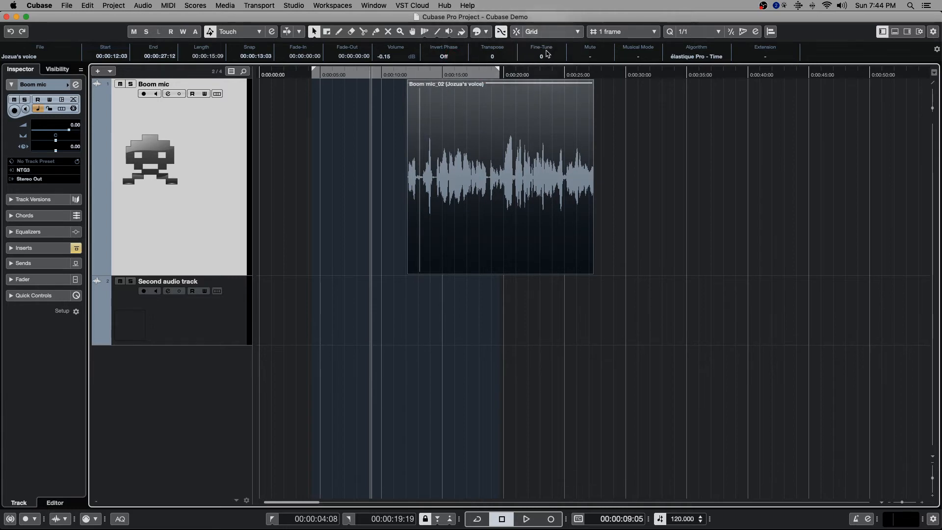
left_click_drag(500, 84, 501, 80)
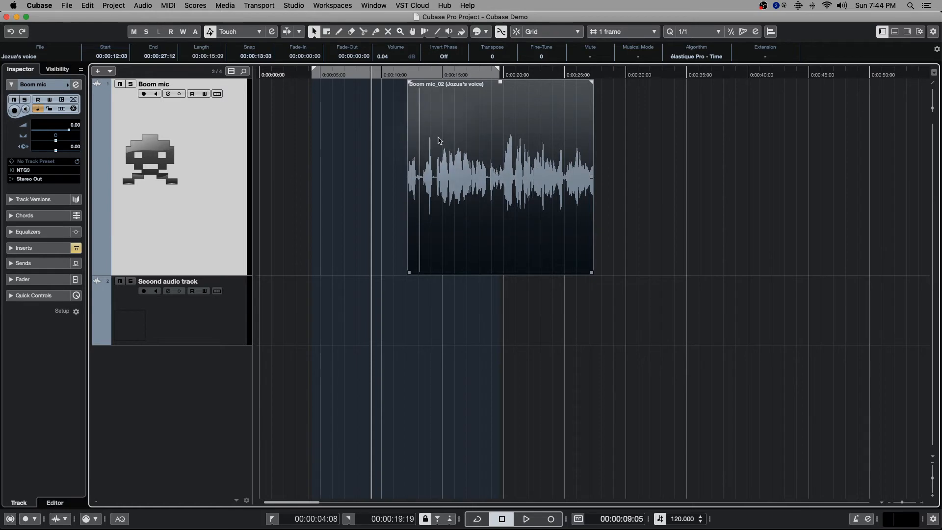
Split the clip on the Boom mic track at about 00:00:14:13 and 00:00:18:20
scroll(467, 139, "up", 3)
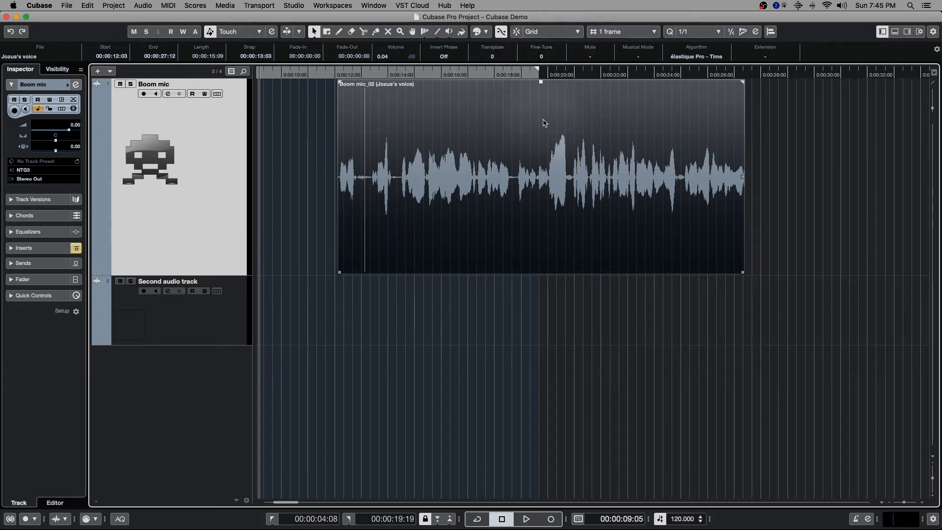
key("2")
key("3")
left_click(400, 187)
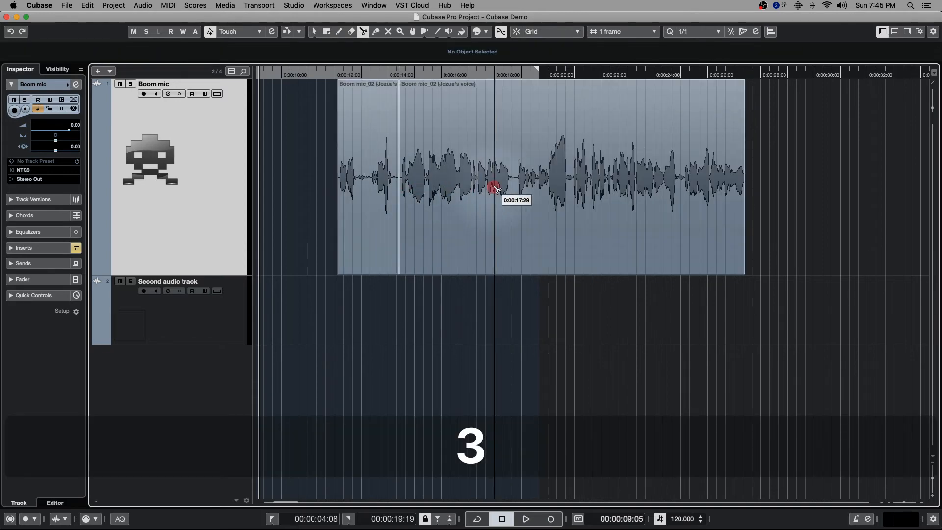
left_click(513, 184)
Delete the first and last segments of the split clip, keeping only the middle segment
key("1")
left_click(539, 185)
key("Delete")
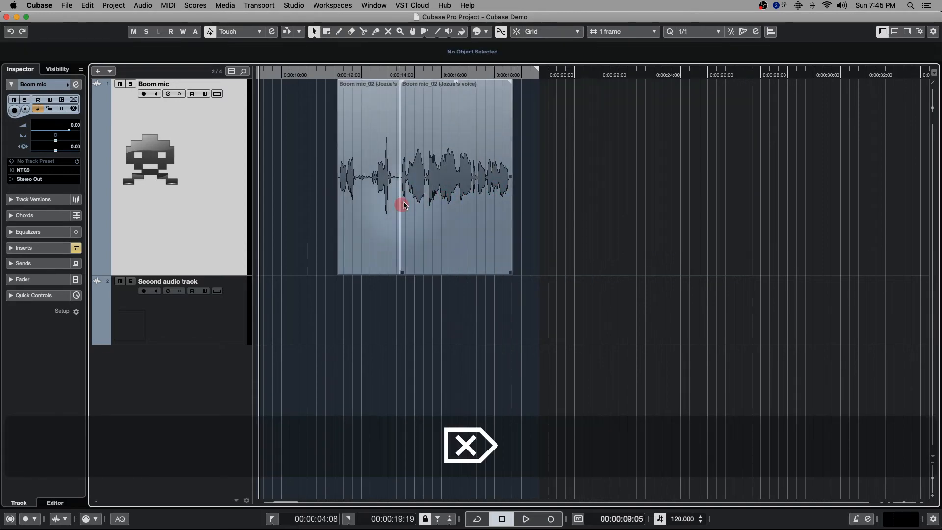
left_click(361, 176)
key("Delete")
Place the playhead just before the remaining clip at about 00:00:14:09 and play the clip
left_click(396, 72)
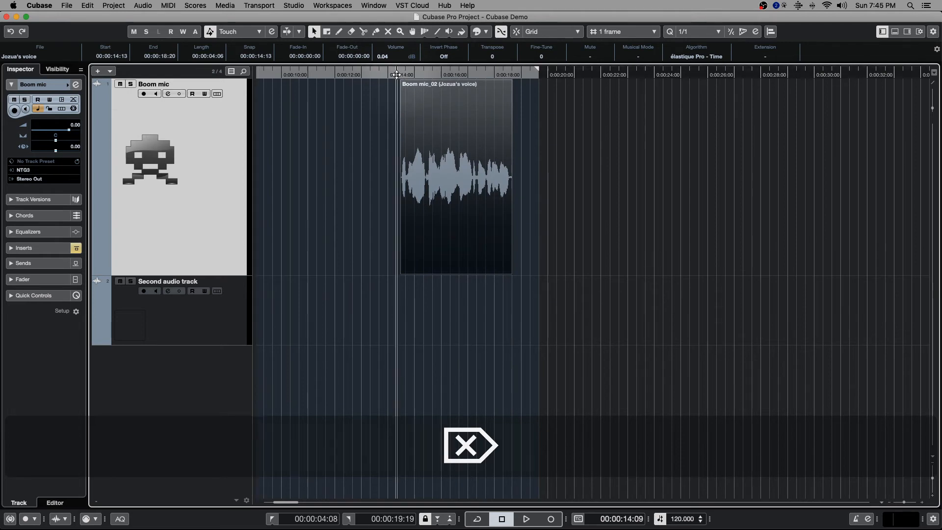
key("space")
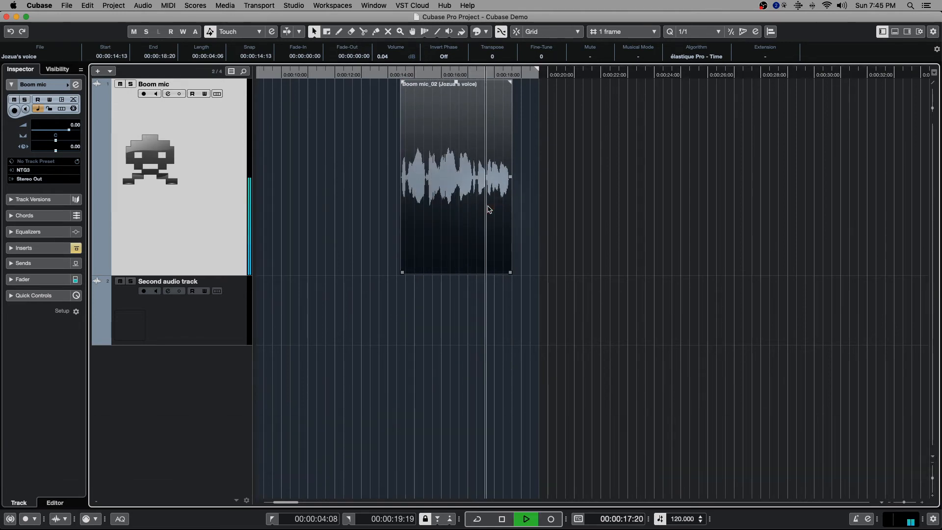
key("space")
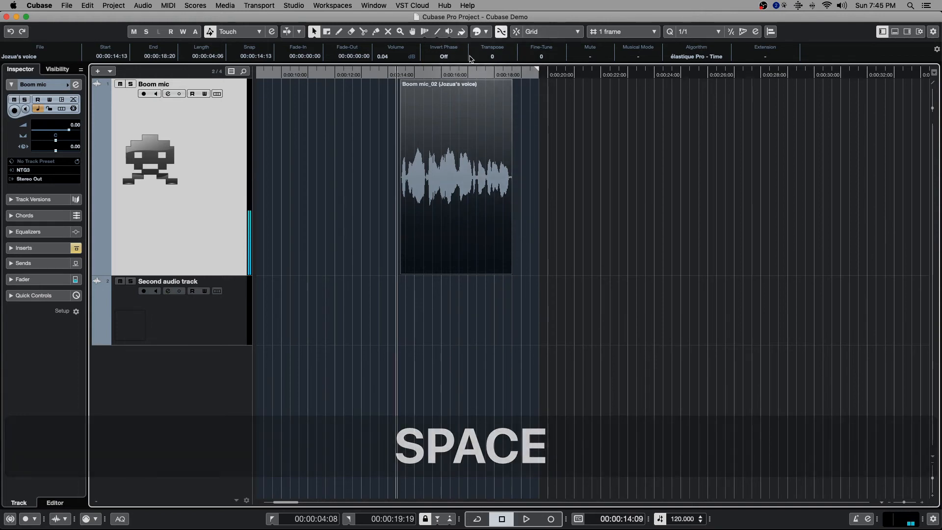
Set the clip's transpose value to 5 in the info line and play the clip
left_click_drag(485, 60, 505, 55)
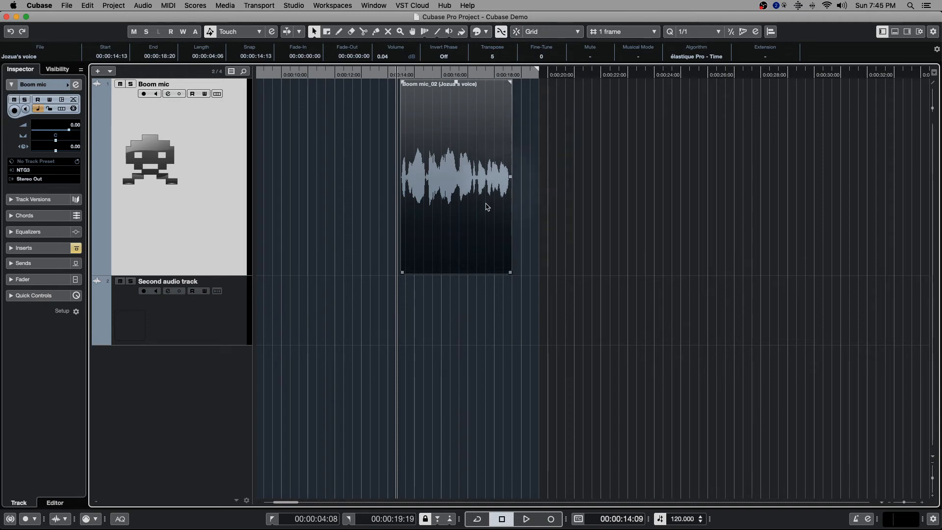
key("space")
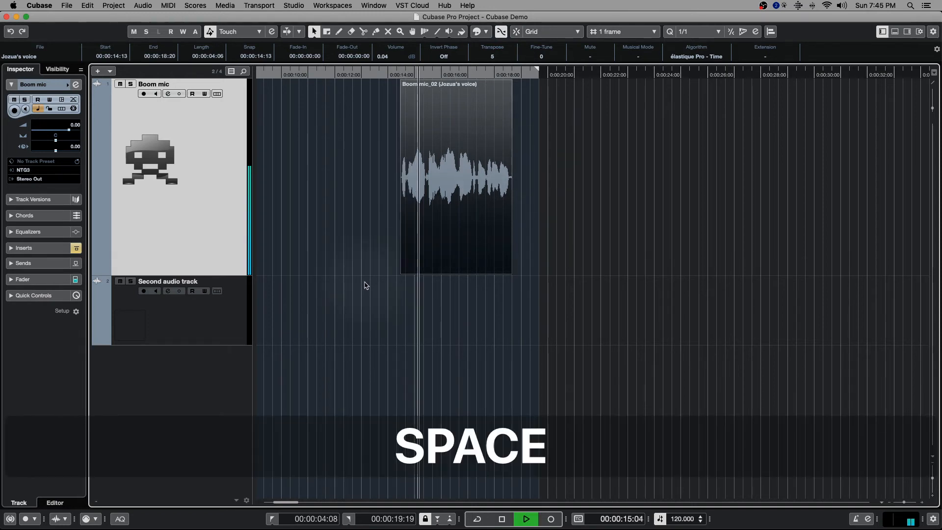
key("space")
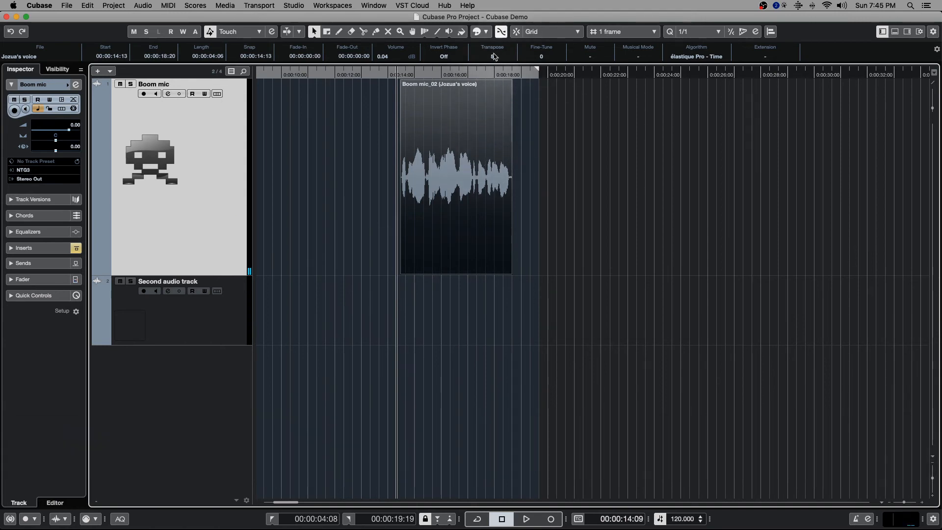
Audition the clip with its transpose value set to -1, and reset the transpose to 0
left_click_drag(492, 57, 491, 65)
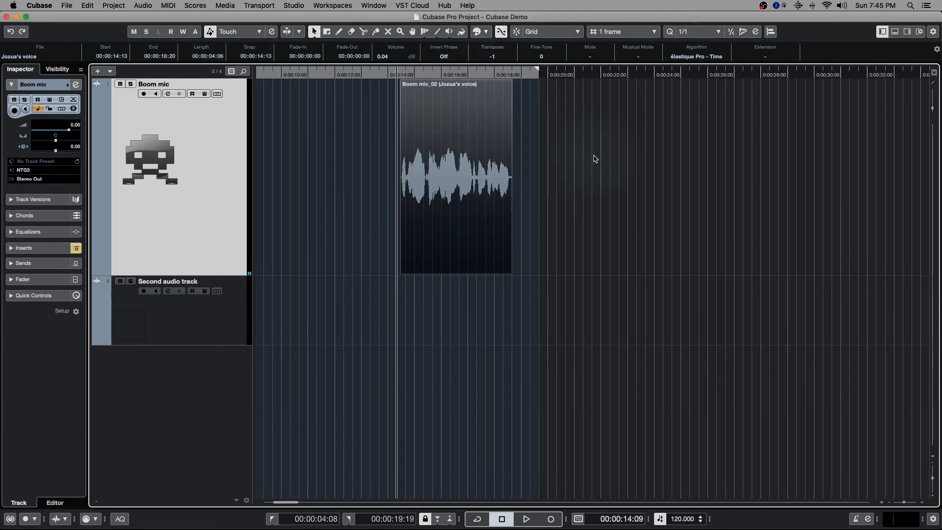
key("space")
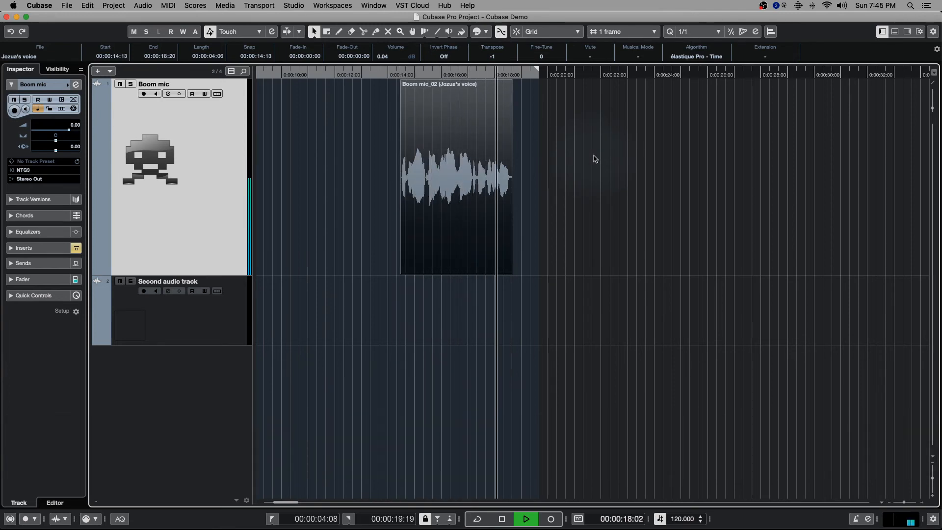
key("space")
left_click(500, 58)
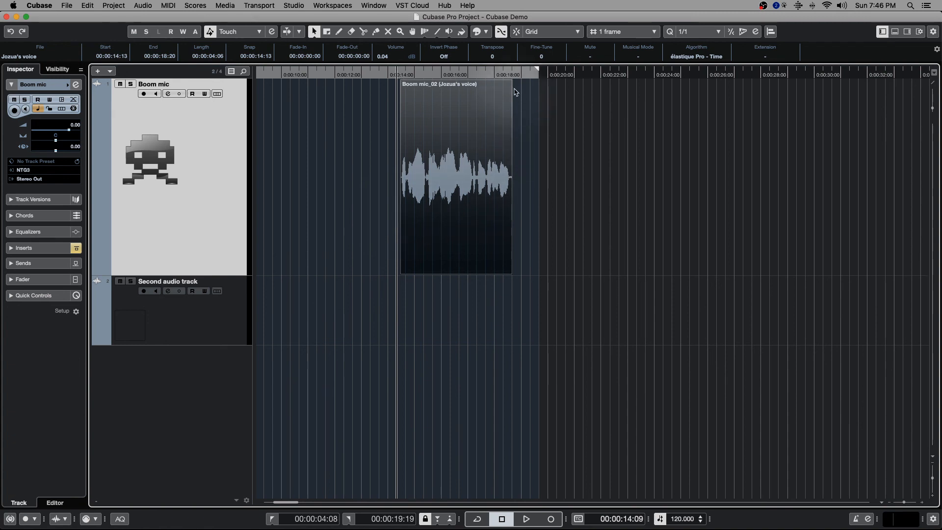
Play the beginning of the clip at its original pitch
scroll(414, 126, "up", 5)
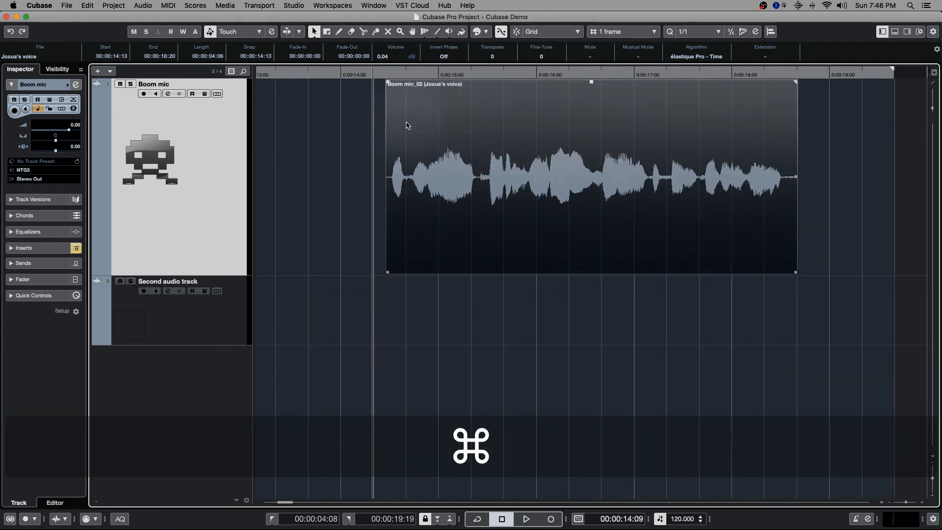
key("space")
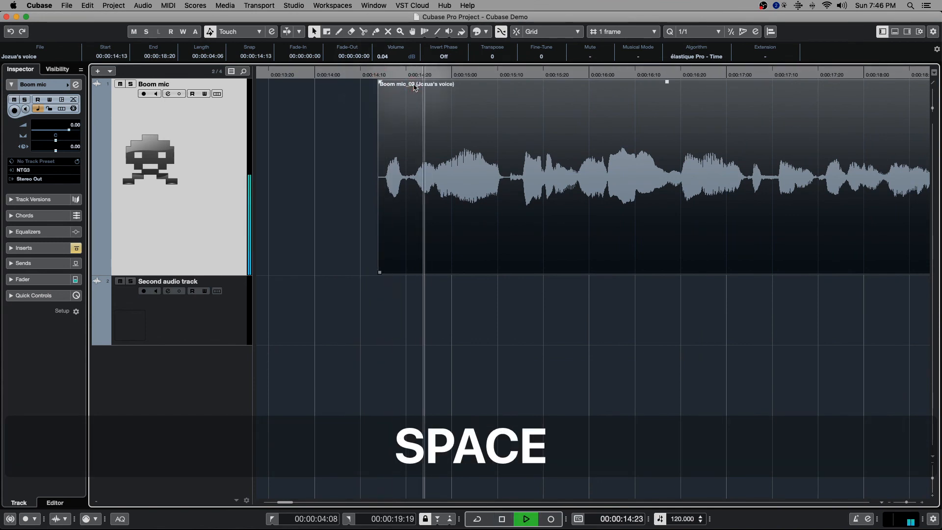
key("space")
Audition the clip with its fine-tune value set to 50, and reset the fine-tune to 0
left_click_drag(543, 56, 545, 2)
key("space")
key("space")
key("space")
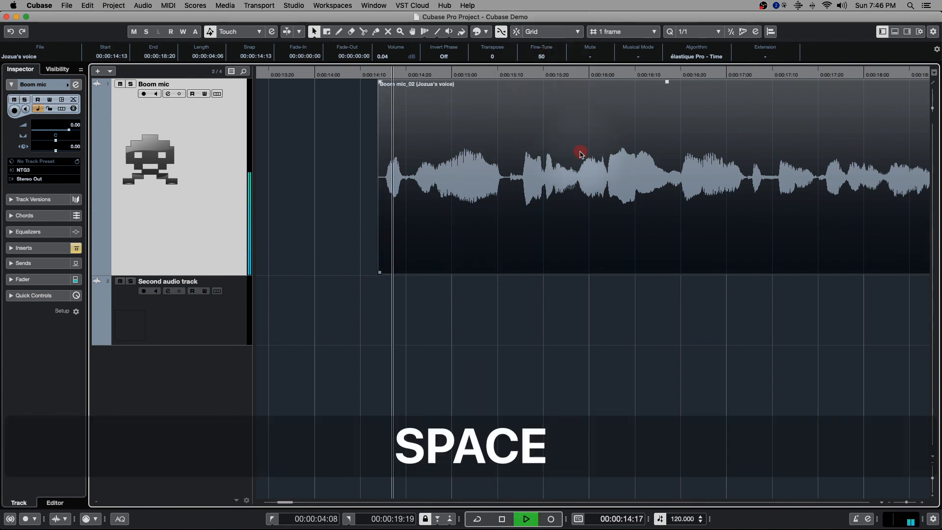
key("space")
left_click_drag(543, 54, 567, 142)
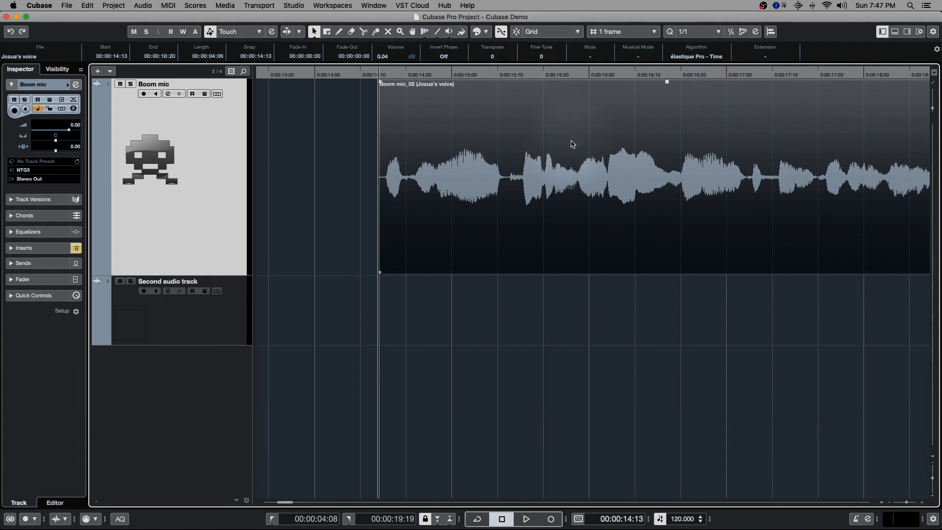
scroll(378, 160, "down", 3)
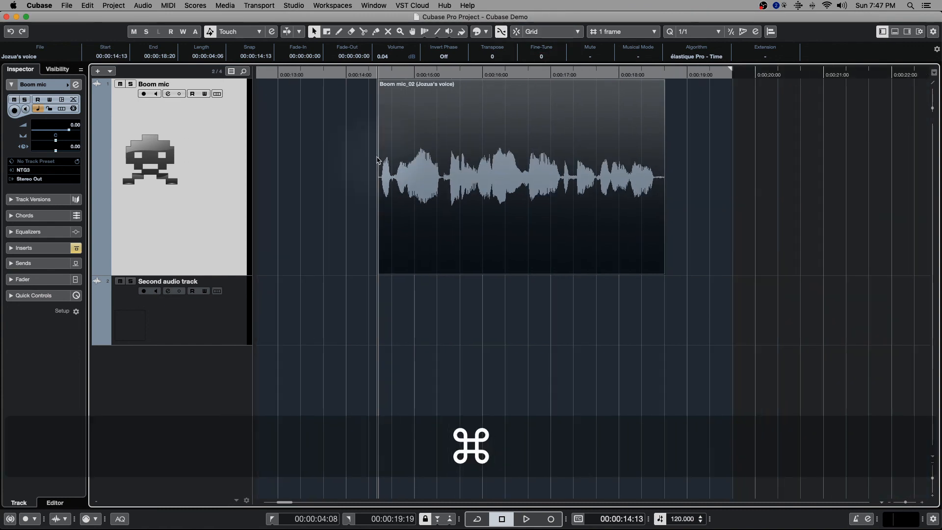